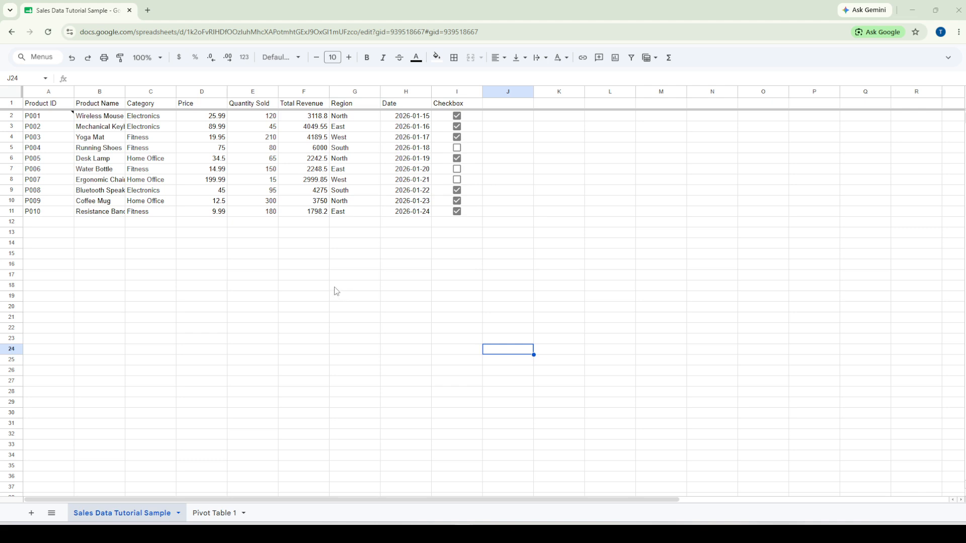
# Step: Unhide the title and menu area above the Sales Data Tutorial Sample sheet
pyautogui.scroll(-4, 244, 263)
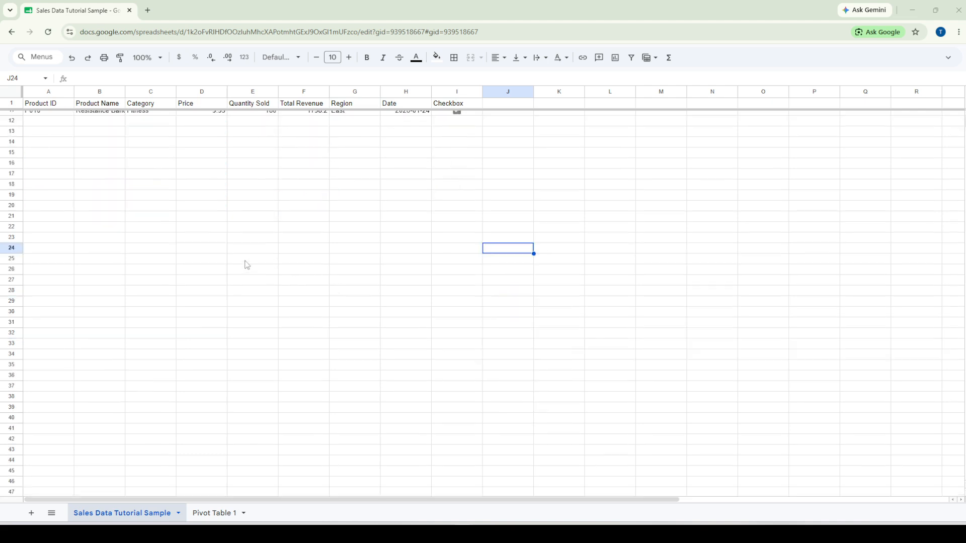
pyautogui.scroll(4, 244, 263)
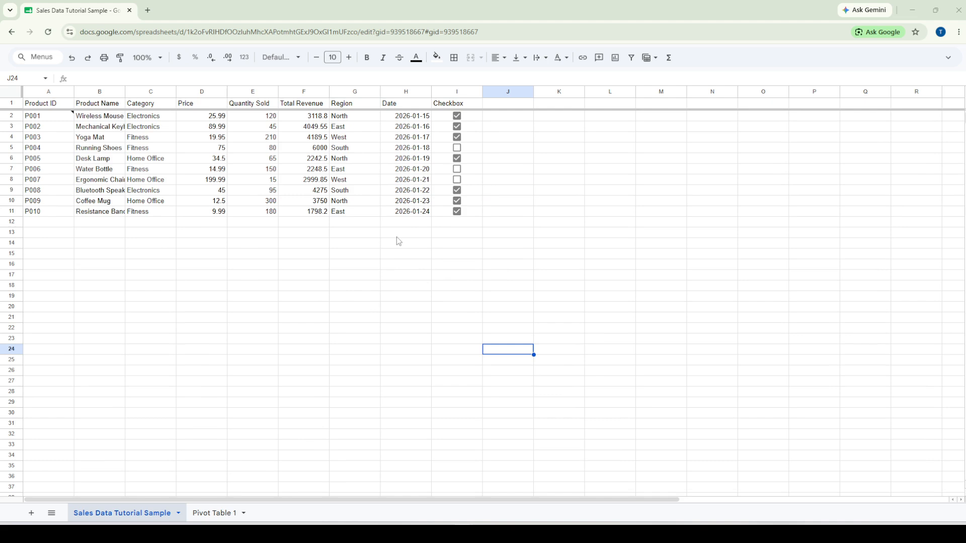
pyautogui.click(945, 58)
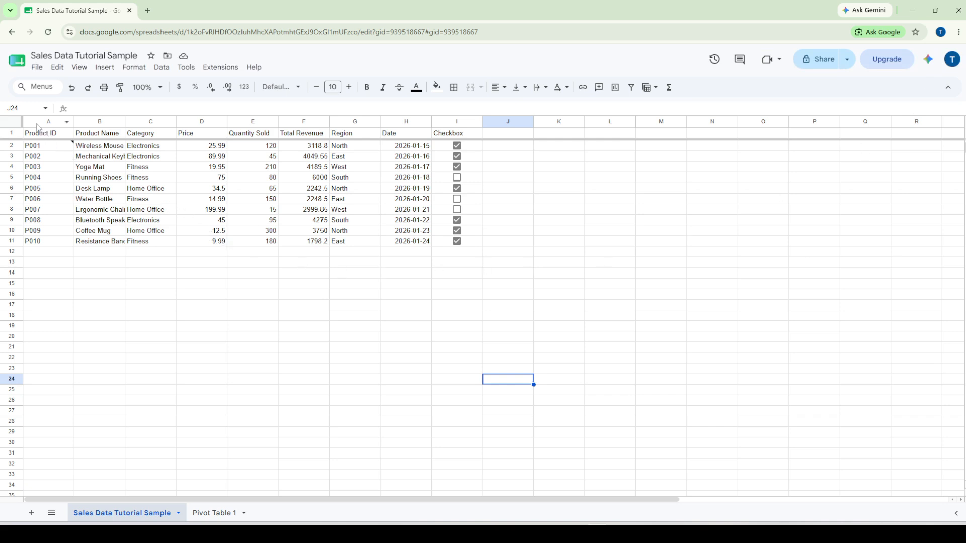
pyautogui.click(15, 123)
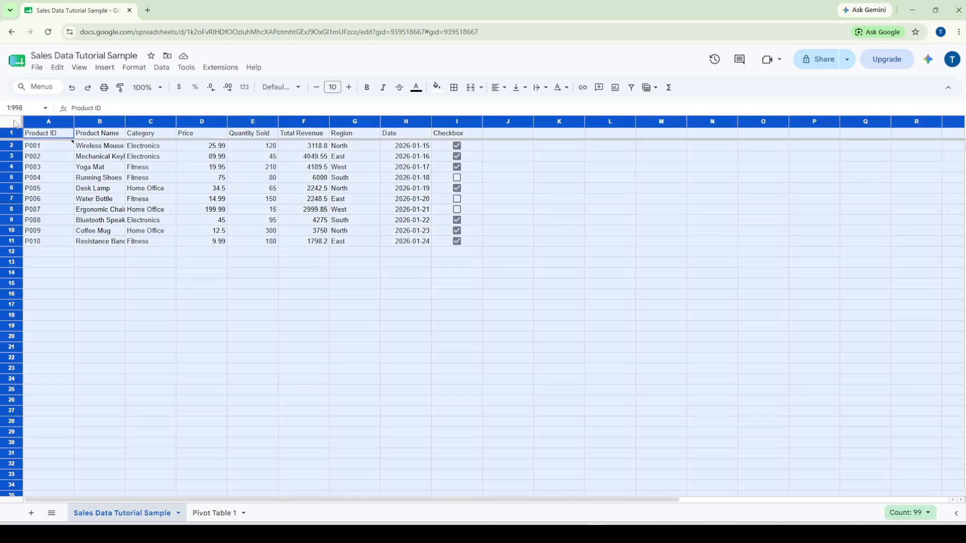
pyautogui.click(146, 314)
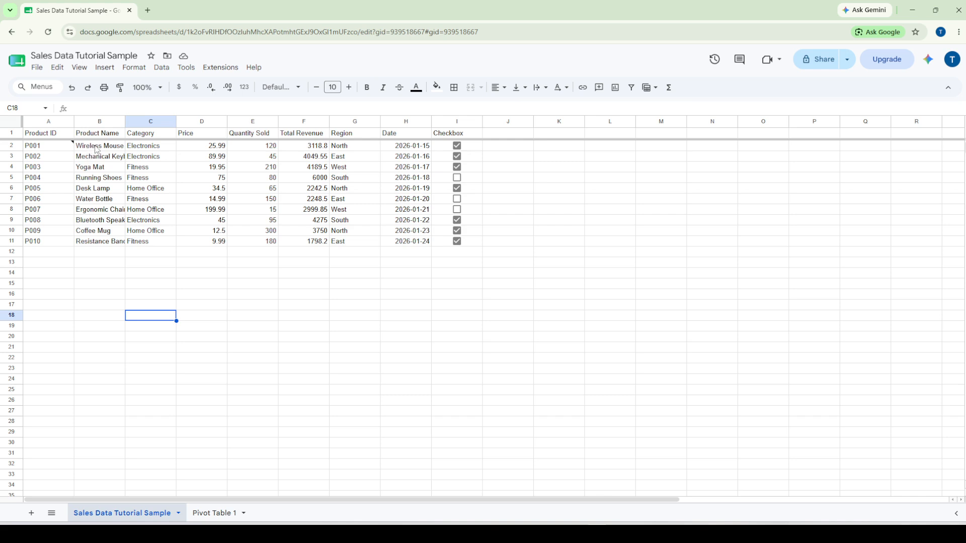
# Step: Define a named range QuantitySold for the Quantity Sold values in E2:E11
pyautogui.moveTo(265, 151); pyautogui.dragTo(270, 242)
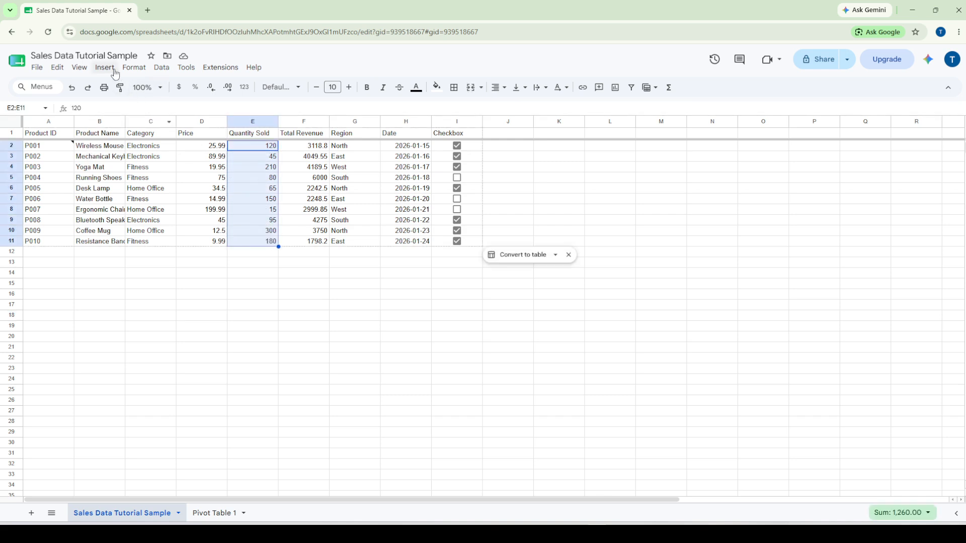
pyautogui.click(163, 69)
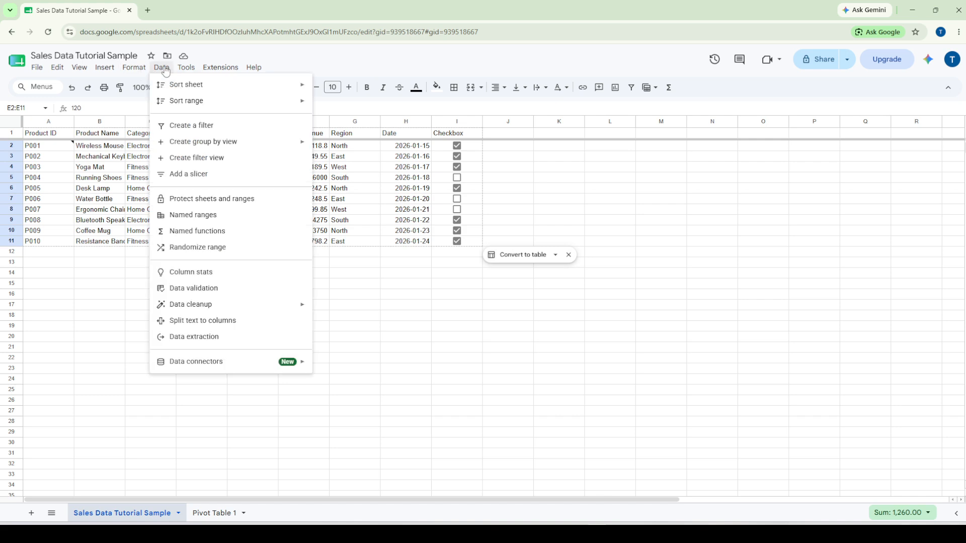
pyautogui.click(194, 216)
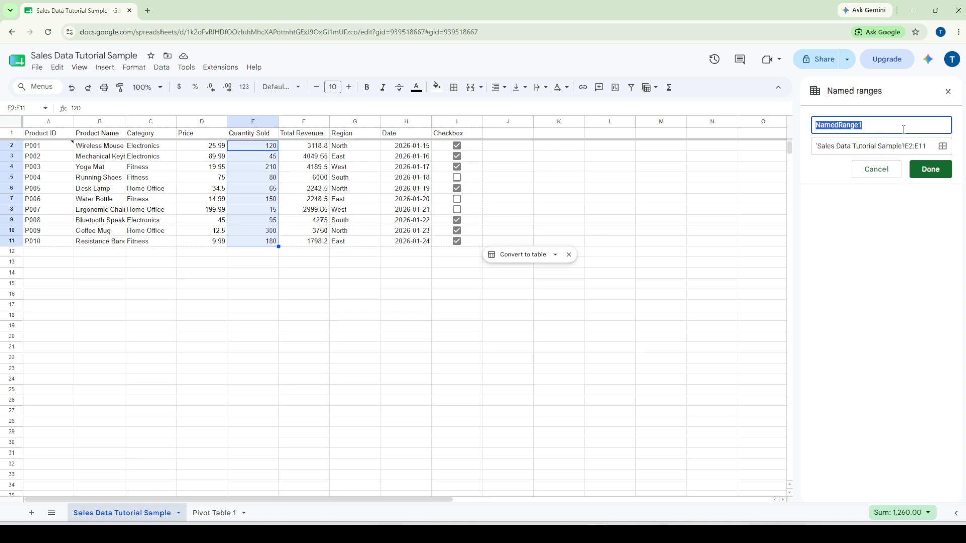
pyautogui.write('Quanm')
pyautogui.press('BackSpace')
pyautogui.write('to')
pyautogui.press('BackSpace')
pyautogui.write('itySold')
pyautogui.click(924, 169)
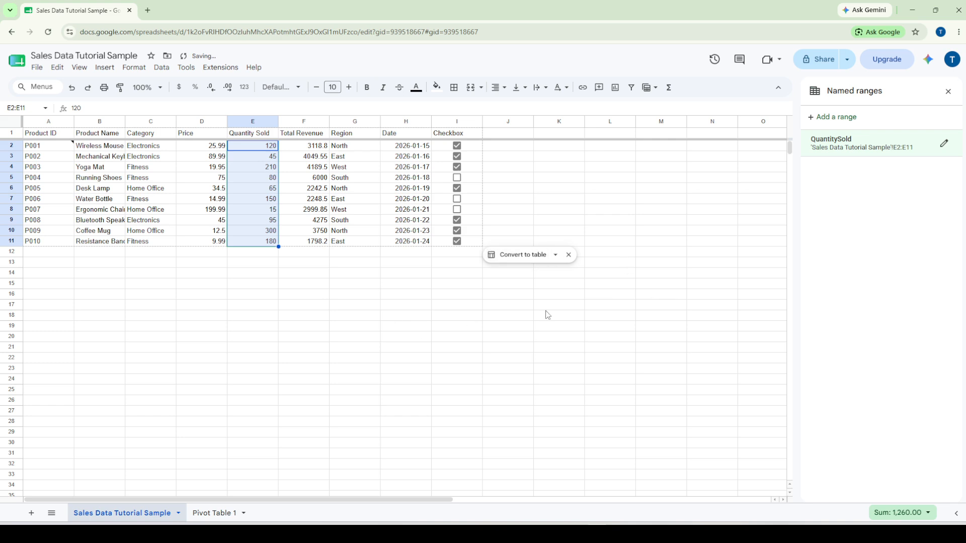
pyautogui.click(518, 308)
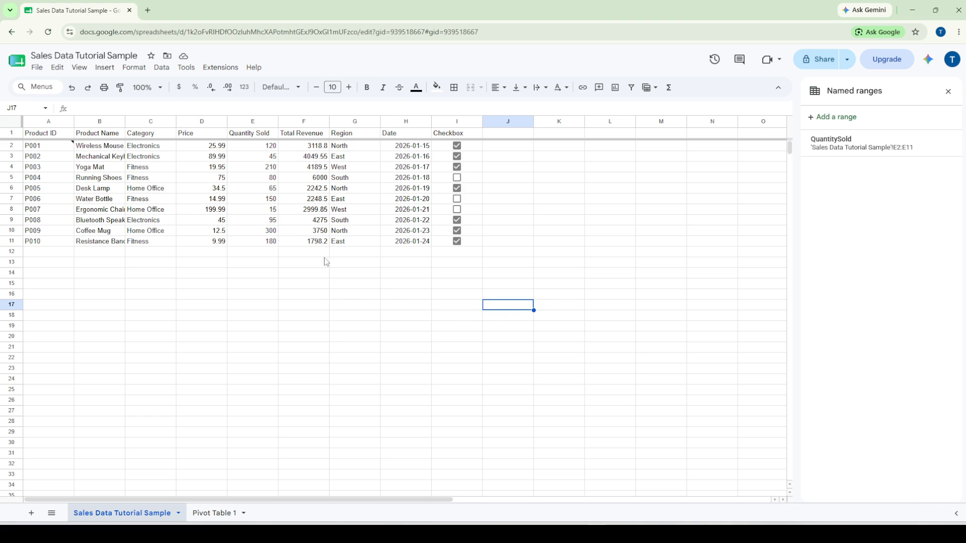
# Step: Display the existing named ranges in the name box list while cell F2 is selected
pyautogui.click(300, 147)
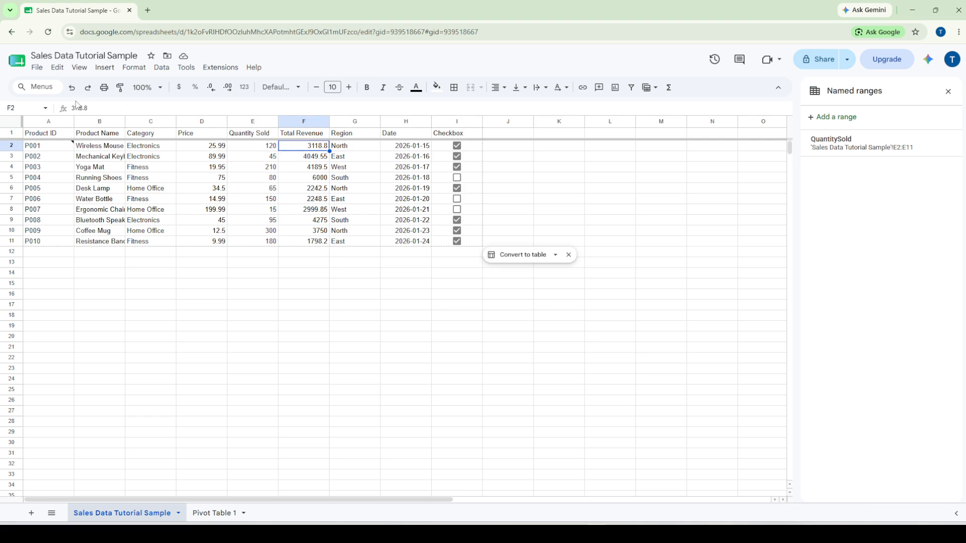
pyautogui.click(46, 109)
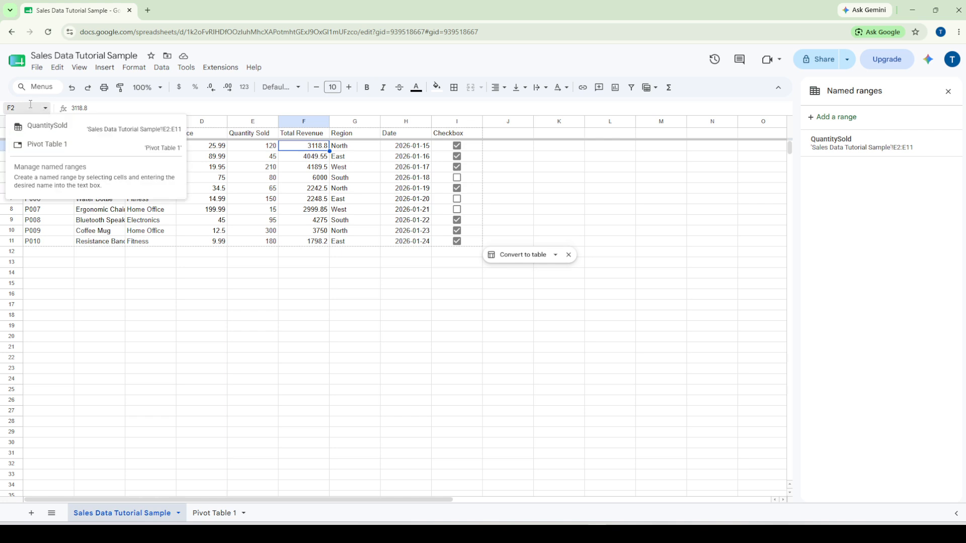
pyautogui.click(30, 108)
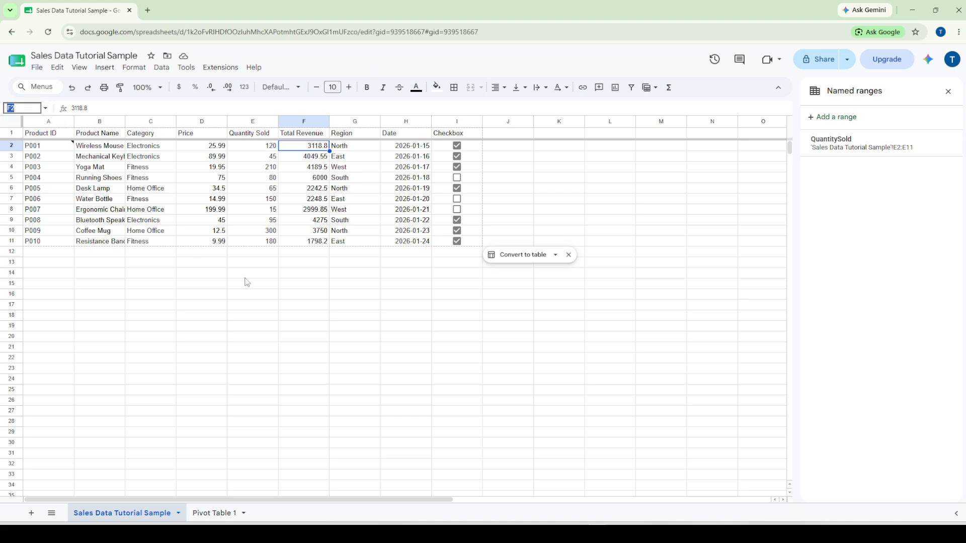
pyautogui.click(270, 286)
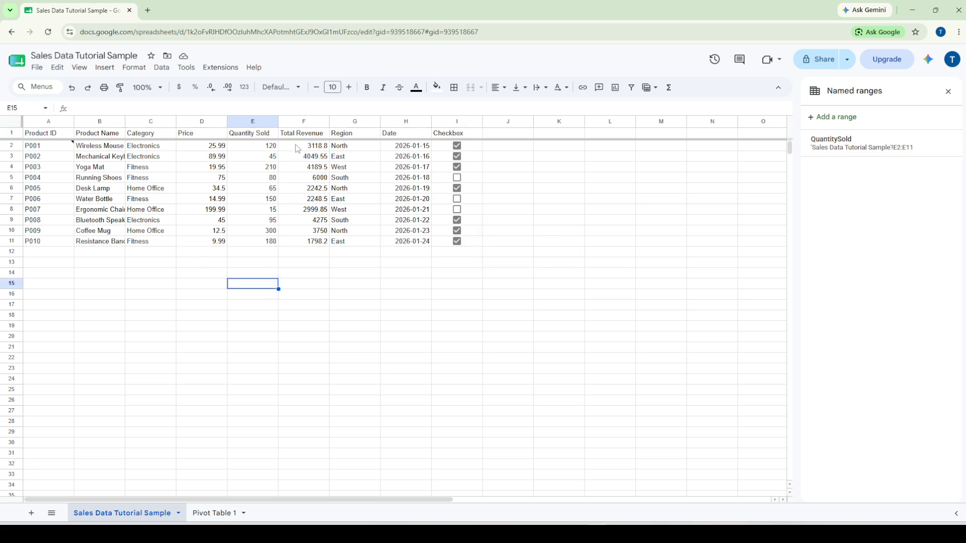
# Step: Name the Total Revenue values in F2:F11 as TotalRevenue and close the named ranges overview
pyautogui.moveTo(297, 146); pyautogui.dragTo(308, 243)
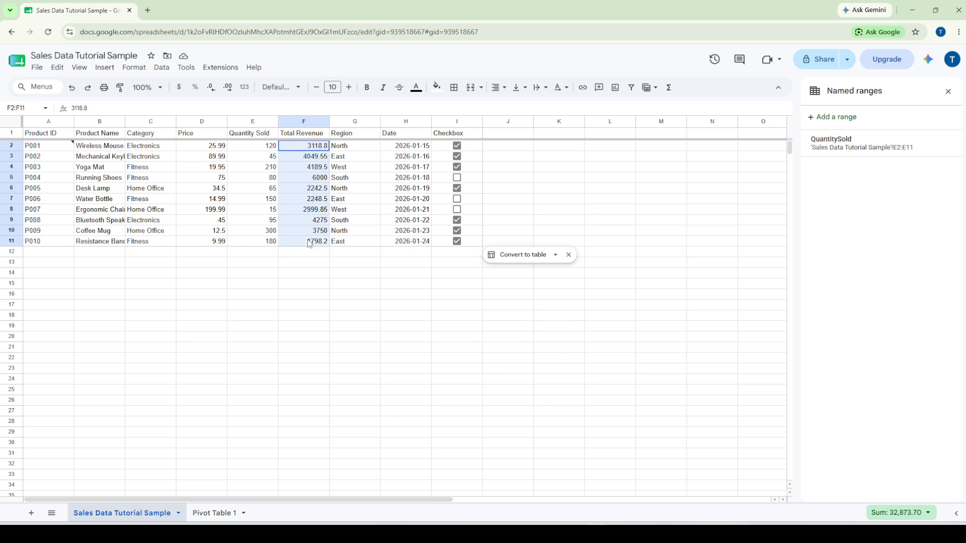
pyautogui.click(23, 109)
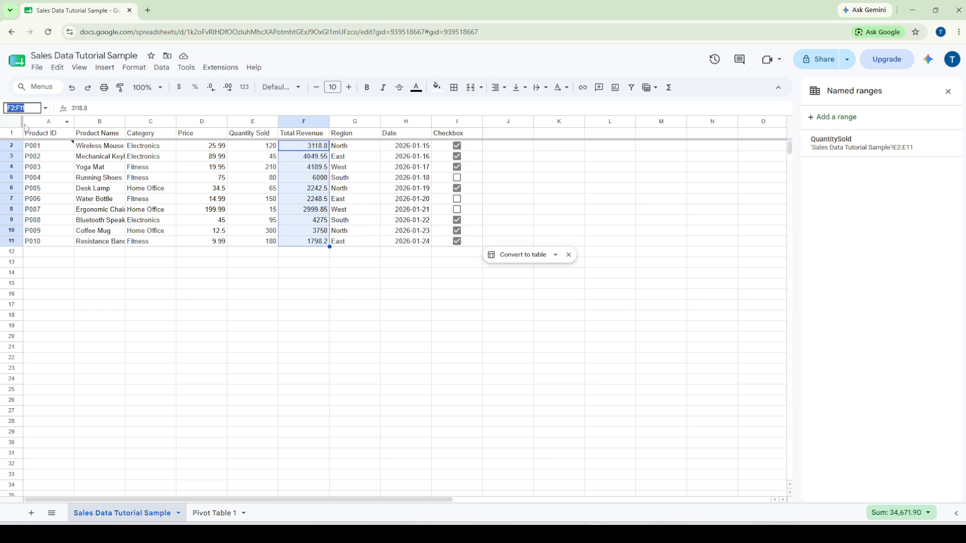
pyautogui.write('Total')
pyautogui.write('Reve')
pyautogui.write('nue')
pyautogui.press('Return')
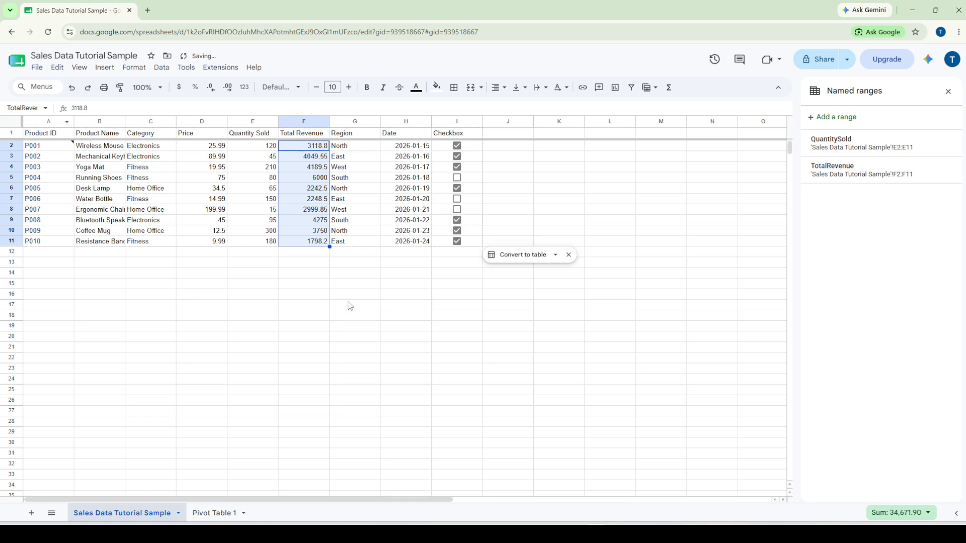
pyautogui.click(327, 272)
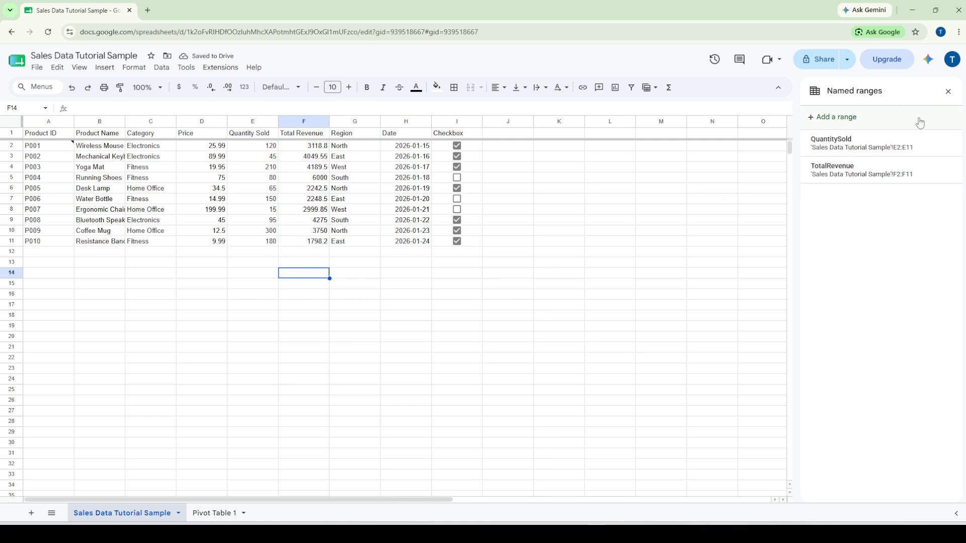
pyautogui.click(947, 92)
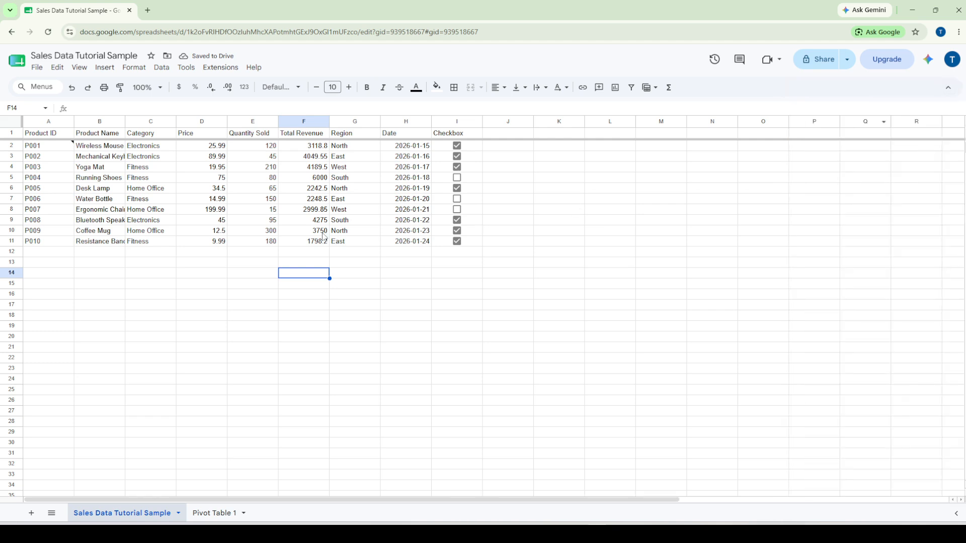
pyautogui.click(311, 136)
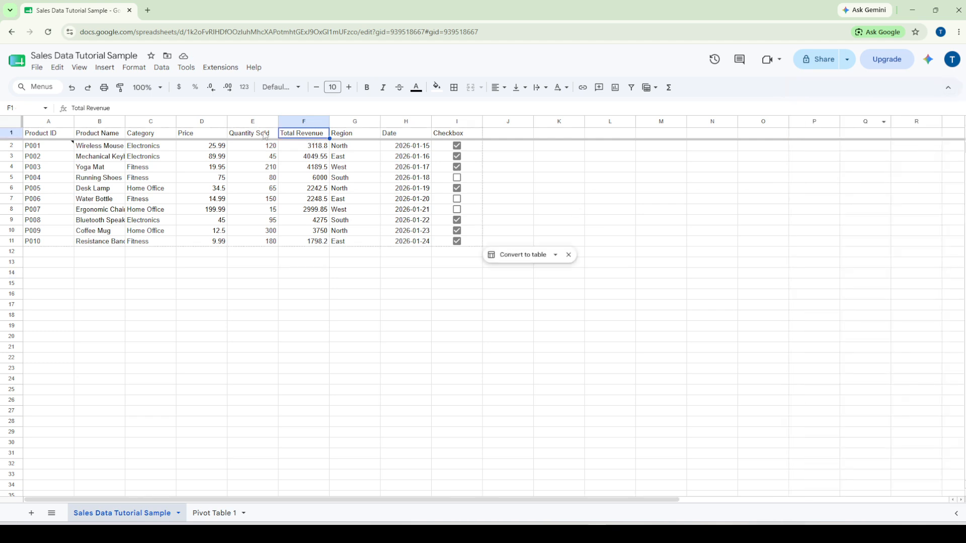
pyautogui.click(253, 134)
pyautogui.click(316, 134)
pyautogui.click(248, 137)
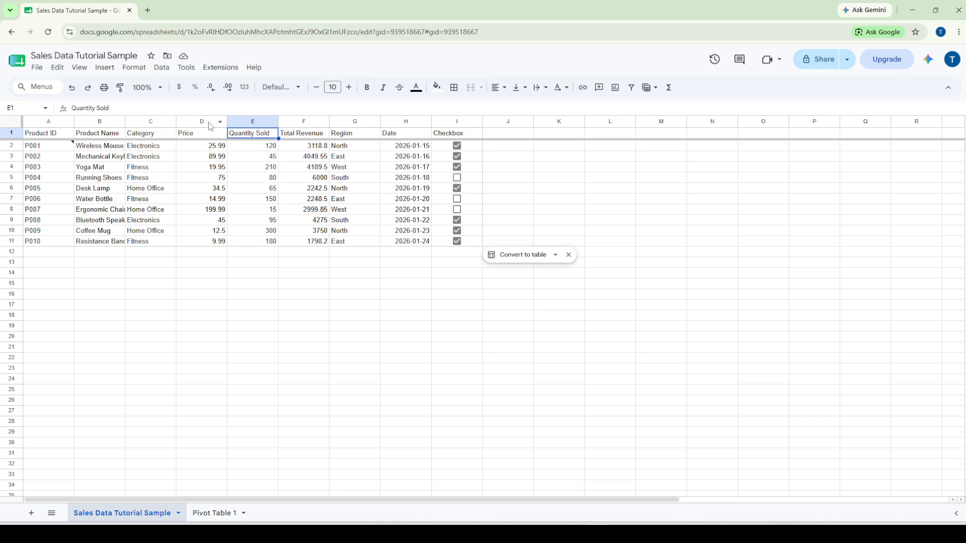
# Step: Reopen the named ranges overview and review the ranges defined for the sheet
pyautogui.click(159, 72)
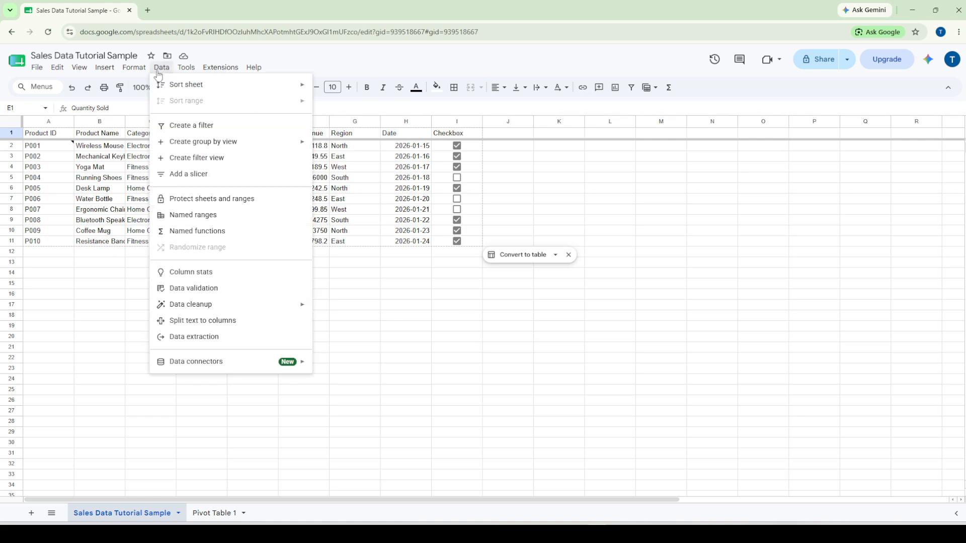
pyautogui.click(191, 217)
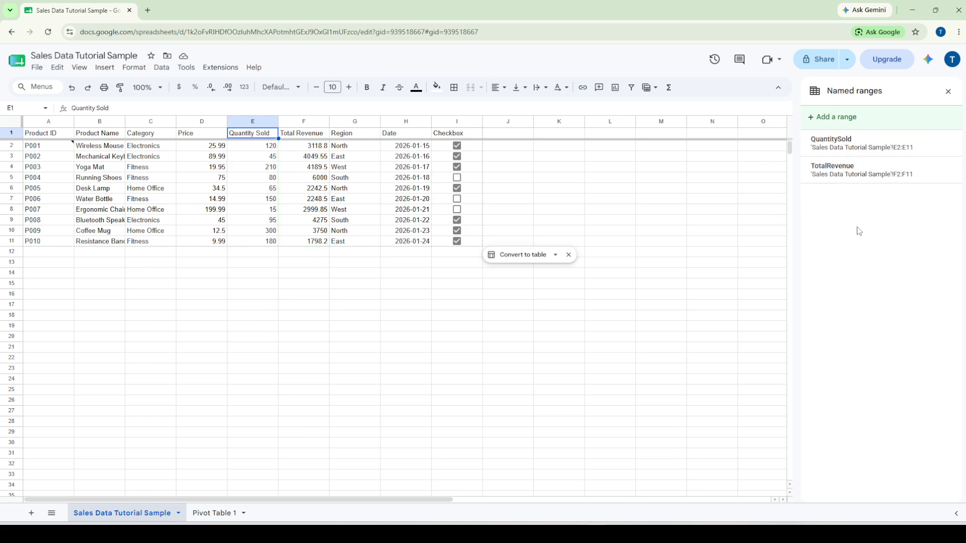
pyautogui.moveTo(876, 137)
pyautogui.click(582, 201)
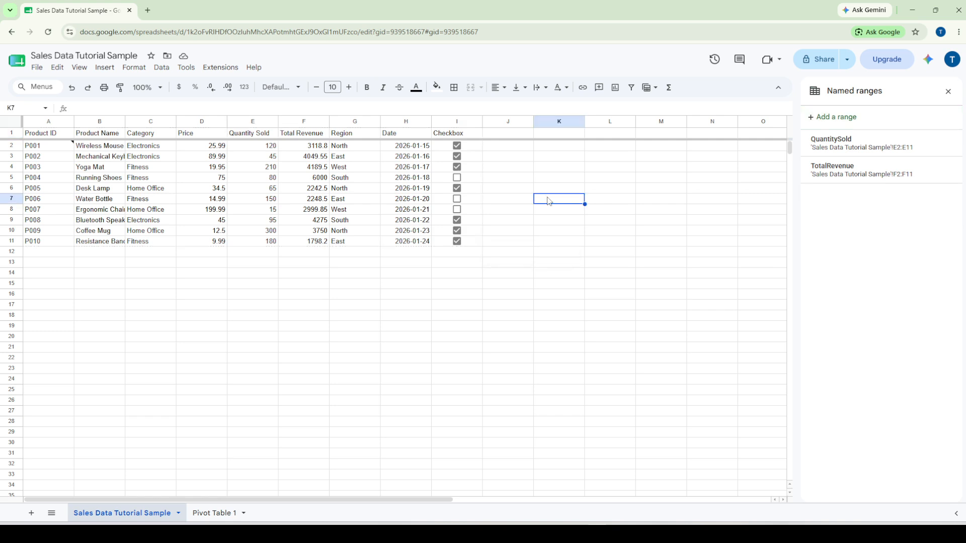
# Step: Try to enter a SUM formula in cell J2
pyautogui.click(523, 148)
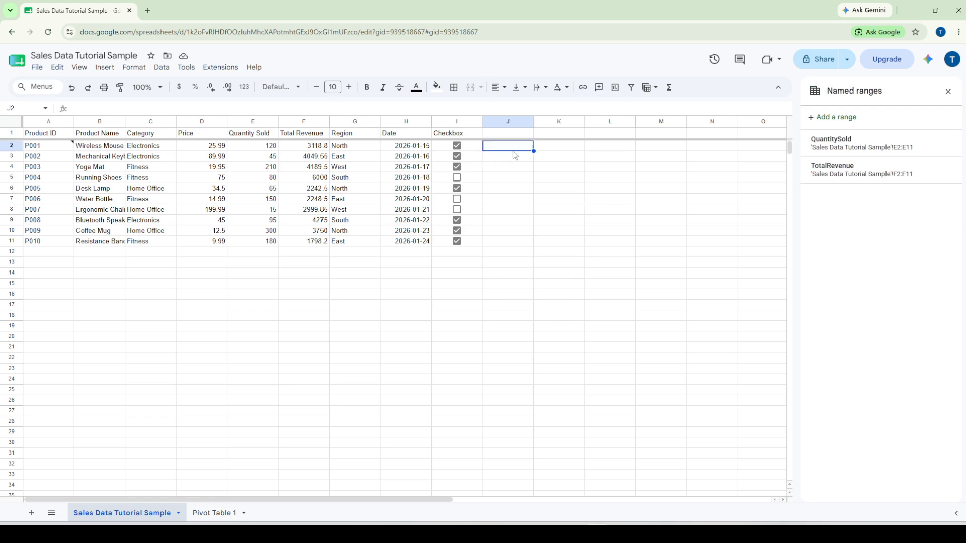
pyautogui.write('=U')
pyautogui.click(513, 156)
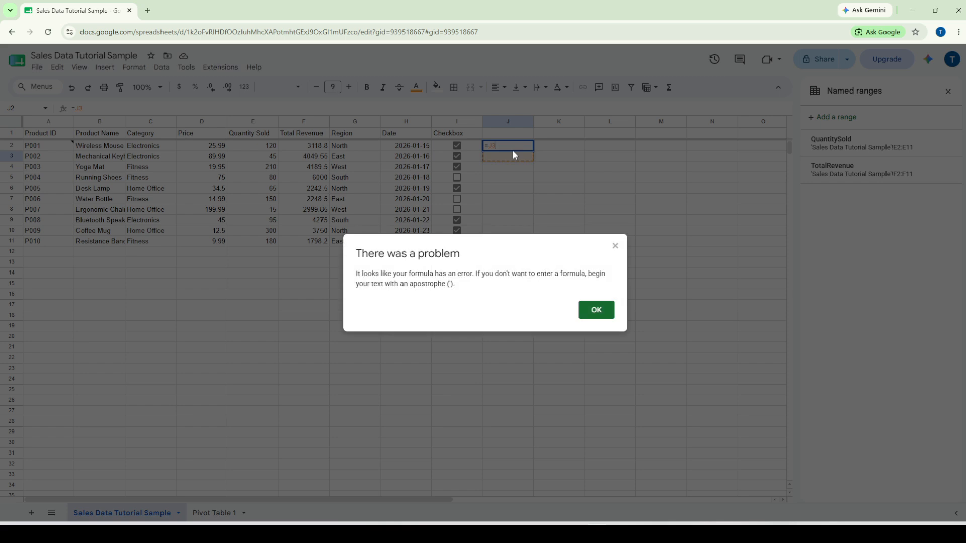
pyautogui.click(614, 247)
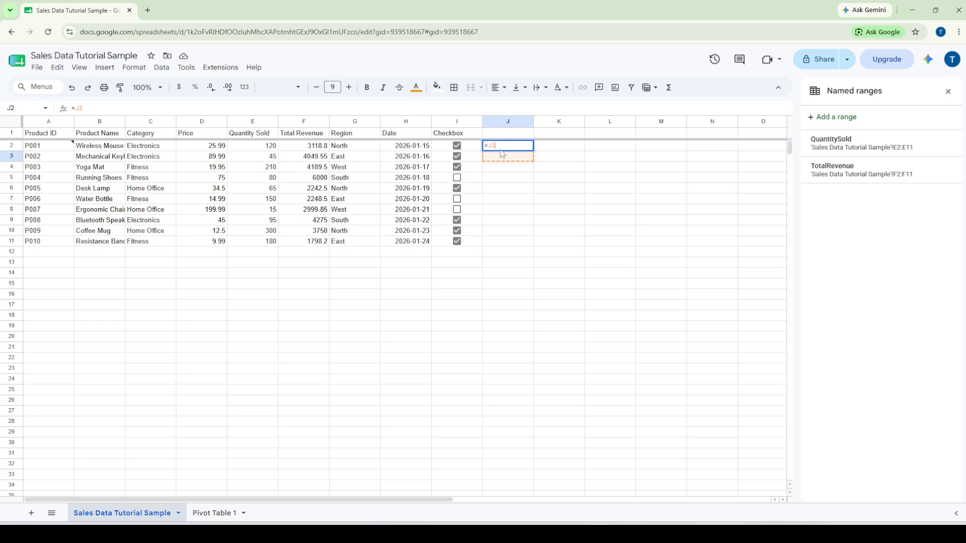
pyautogui.press('BackSpace')
pyautogui.press('BackSpace')
pyautogui.write('Sum')
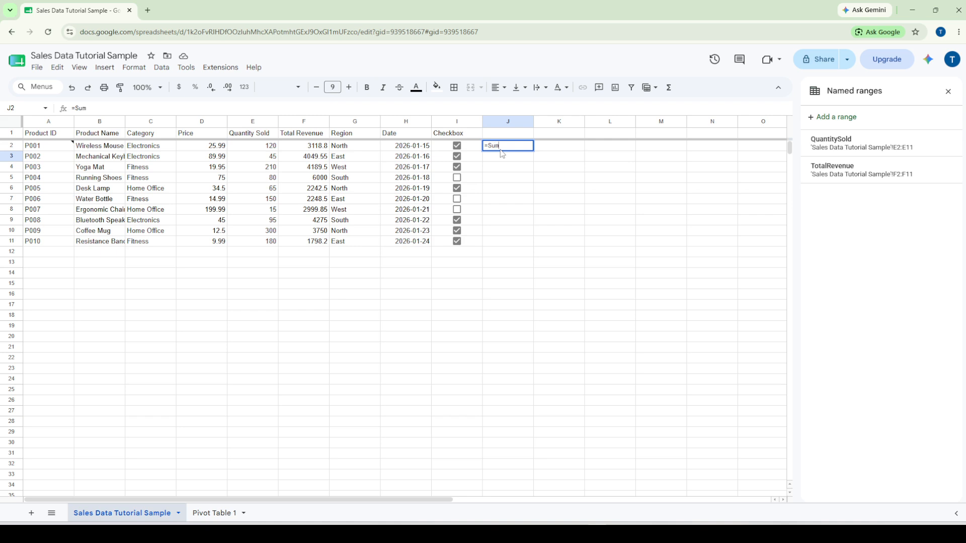
pyautogui.write('(')
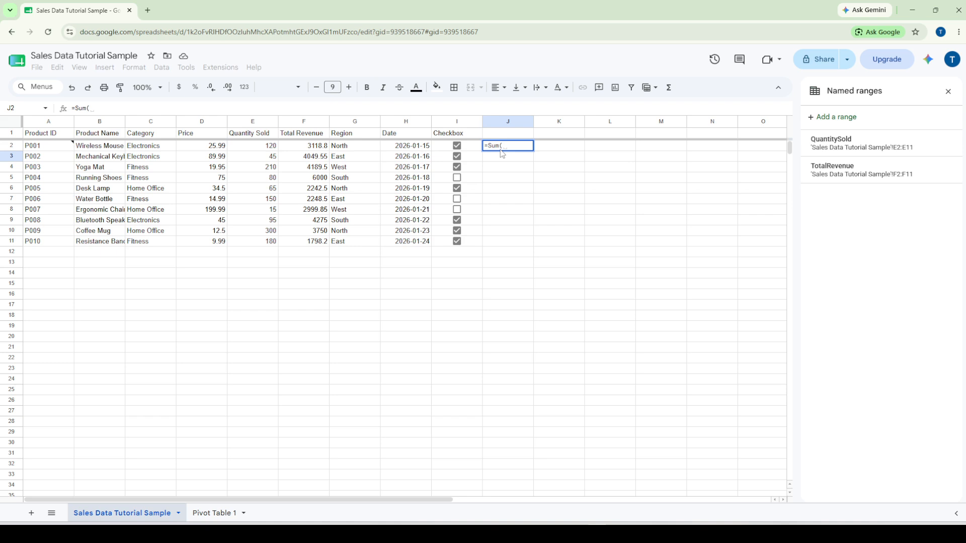
pyautogui.press('BackSpace')
pyautogui.press('BackSpace')
pyautogui.press('BackSpace')
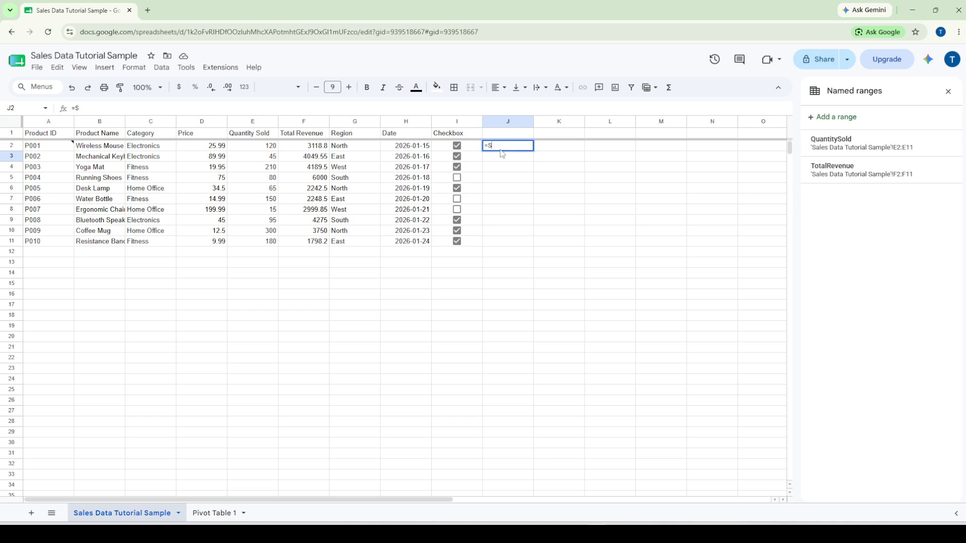
pyautogui.press('Escape')
pyautogui.write('=Sum')
pyautogui.press('Escape')
pyautogui.click(512, 190)
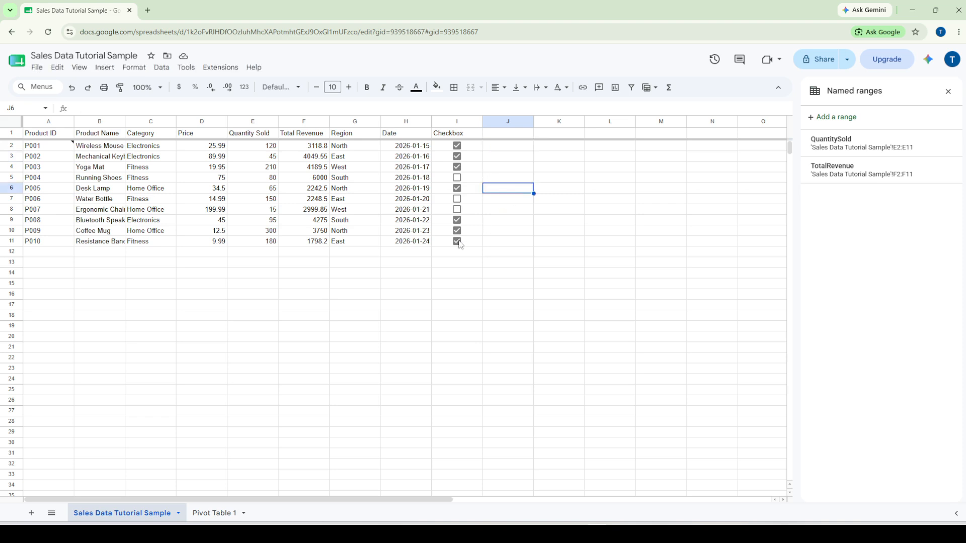
pyautogui.click(83, 267)
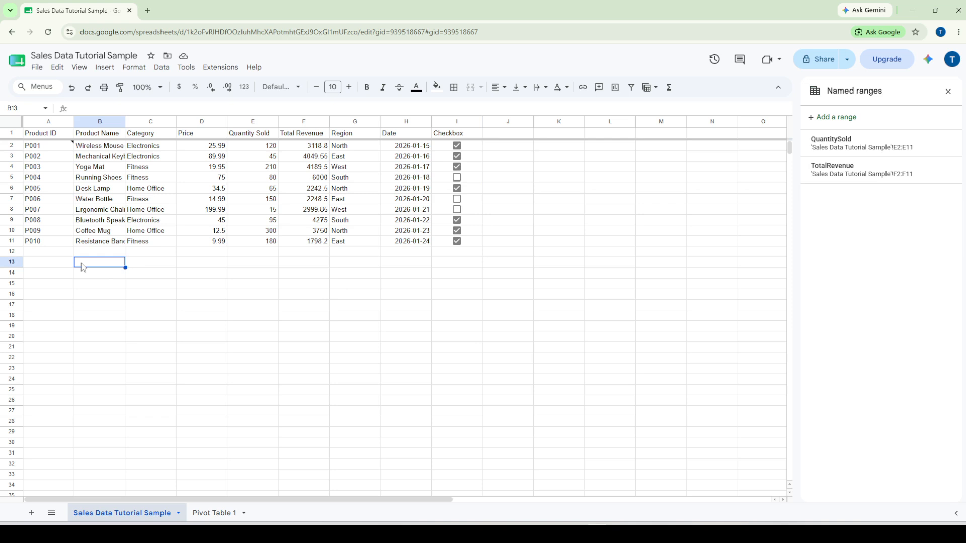
pyautogui.doubleClick(82, 265)
pyautogui.click(149, 288)
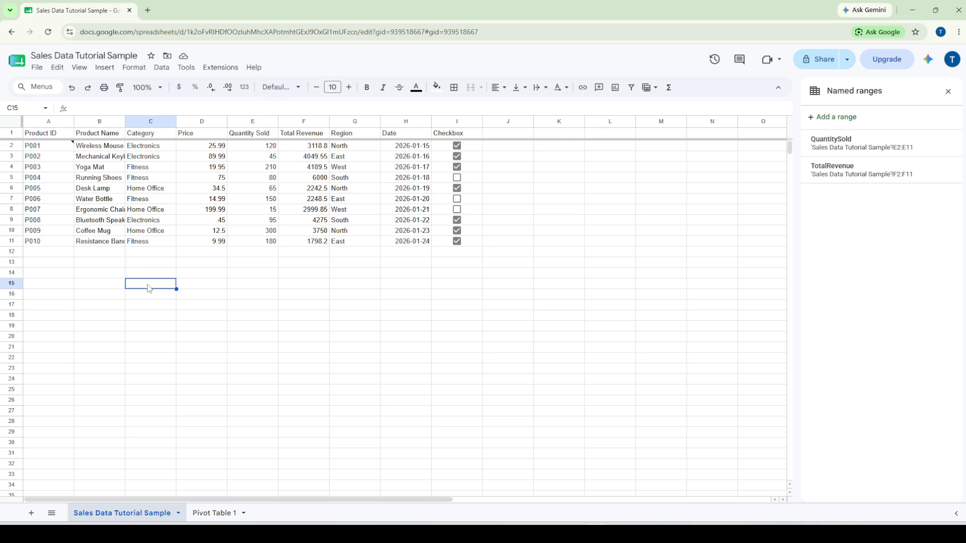